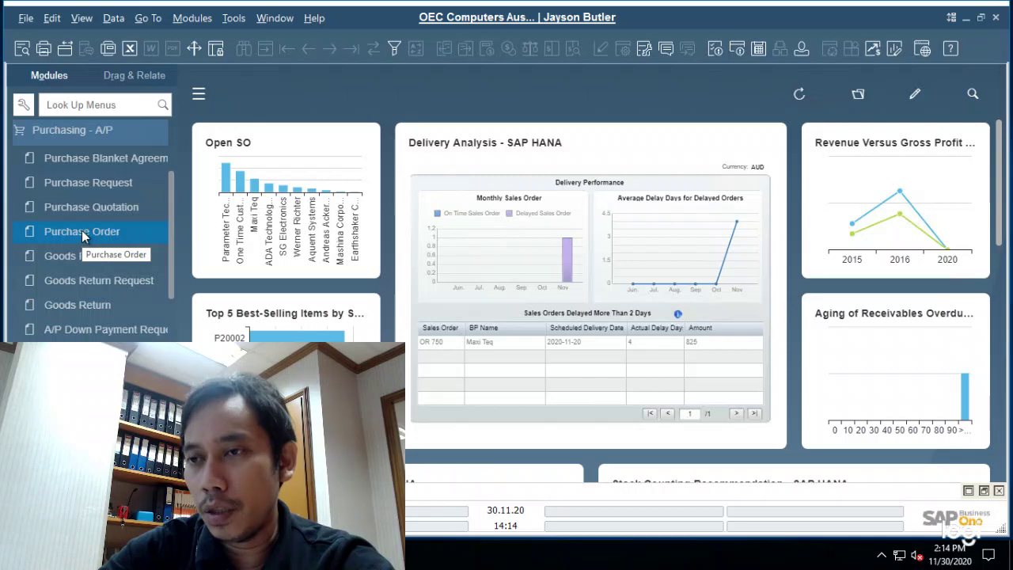
Open a new purchase order and select Far East Imports as the vendor.
click(84, 233)
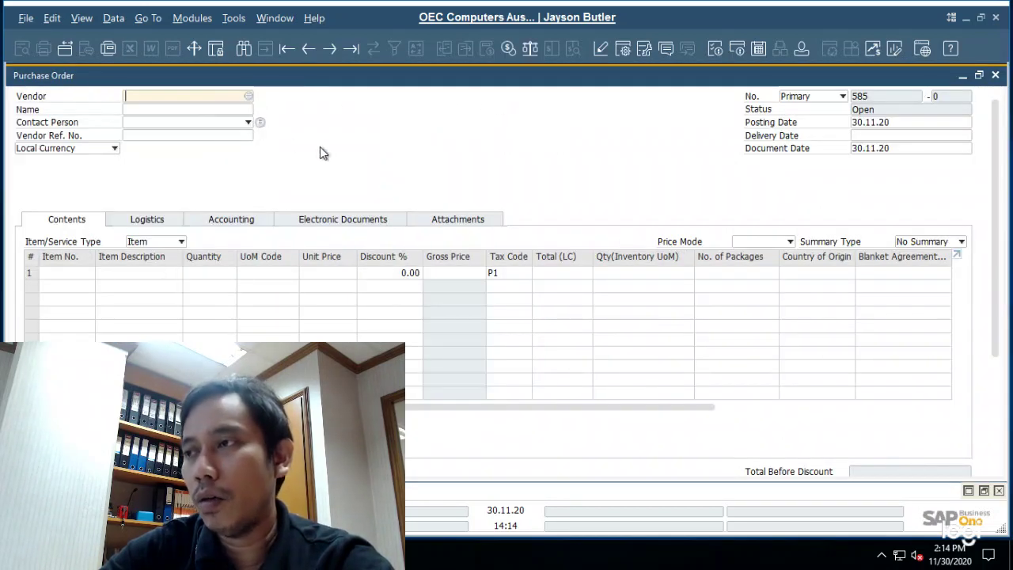
drag(995, 122, 999, 97)
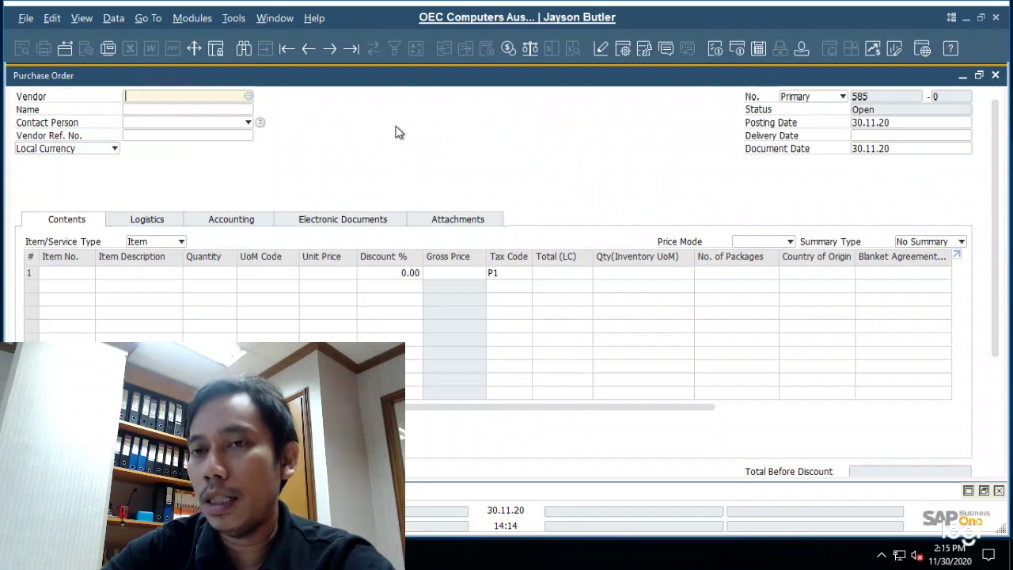
click(249, 96)
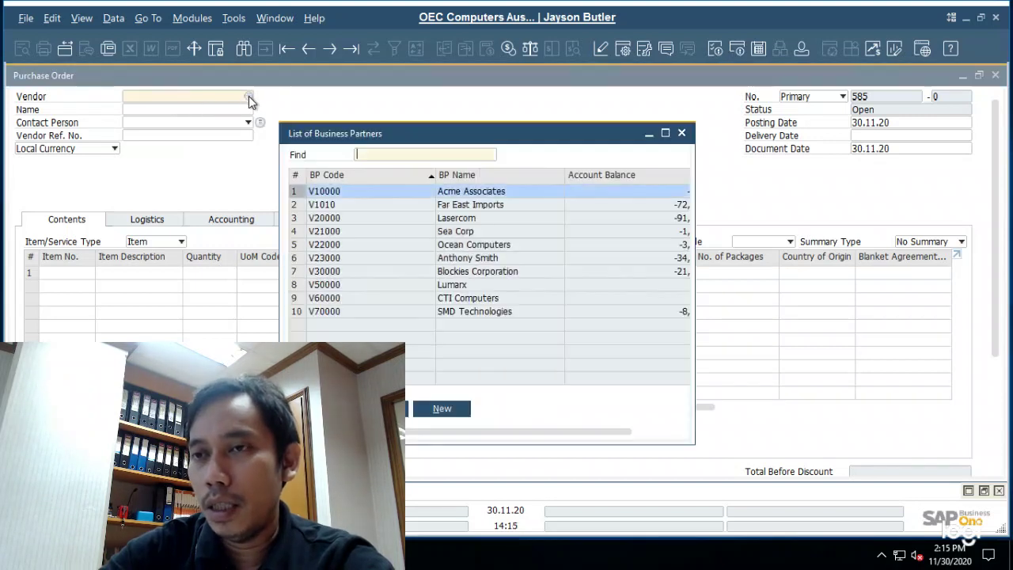
double_click(459, 207)
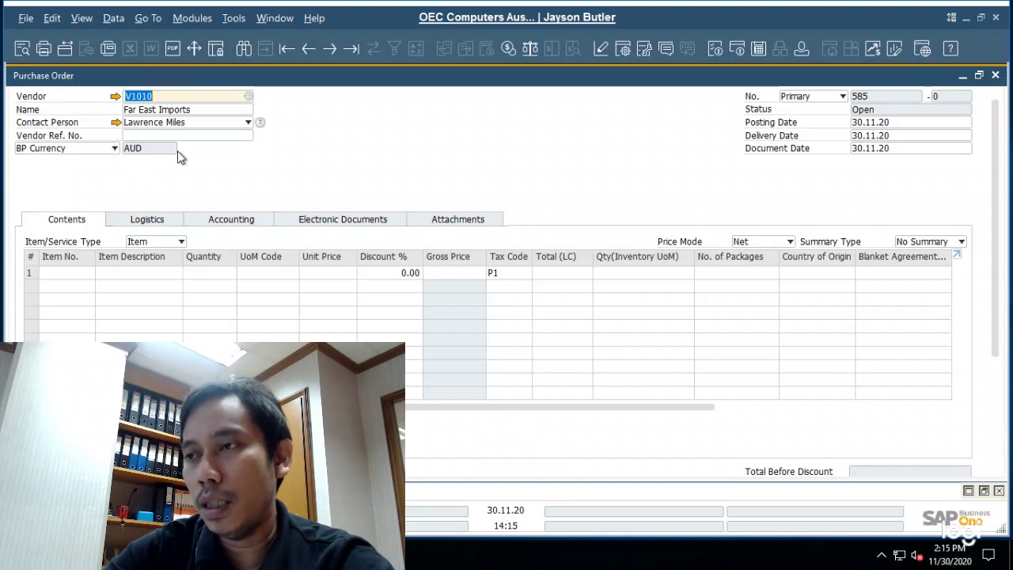
Keep the Primary numbering series and set the purchase order's delivery date to 16.12.20.
click(843, 96)
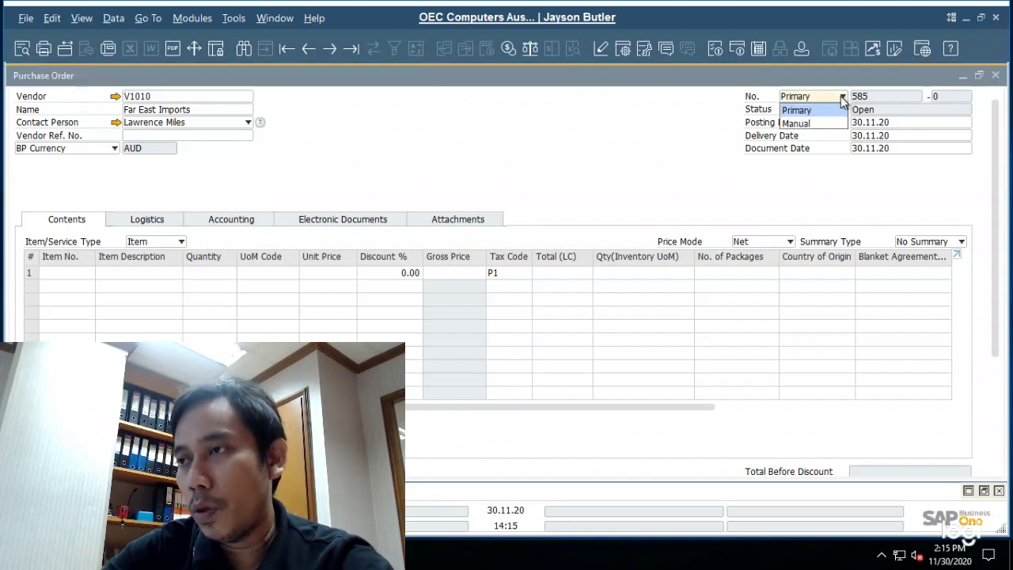
click(810, 114)
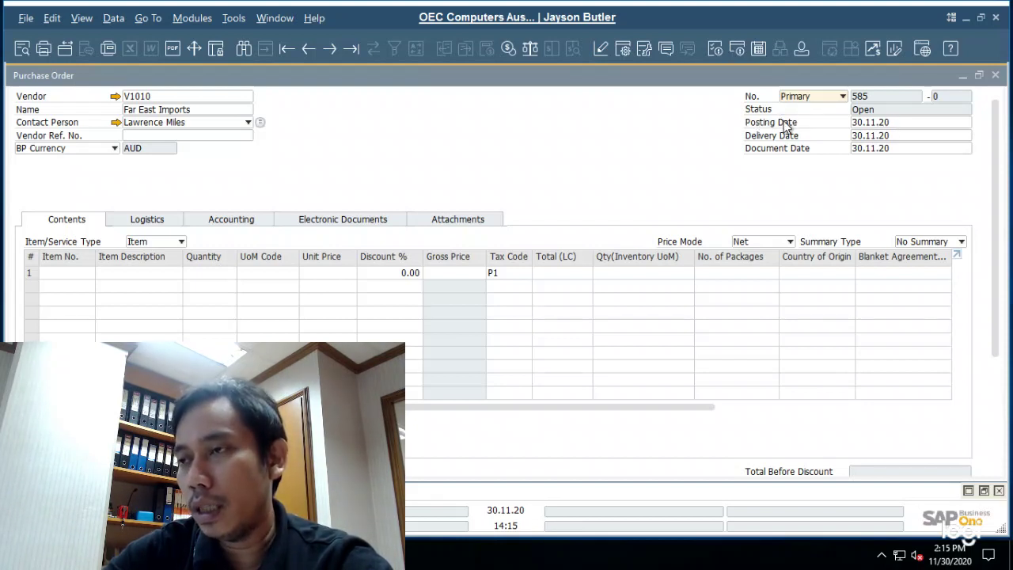
click(876, 125)
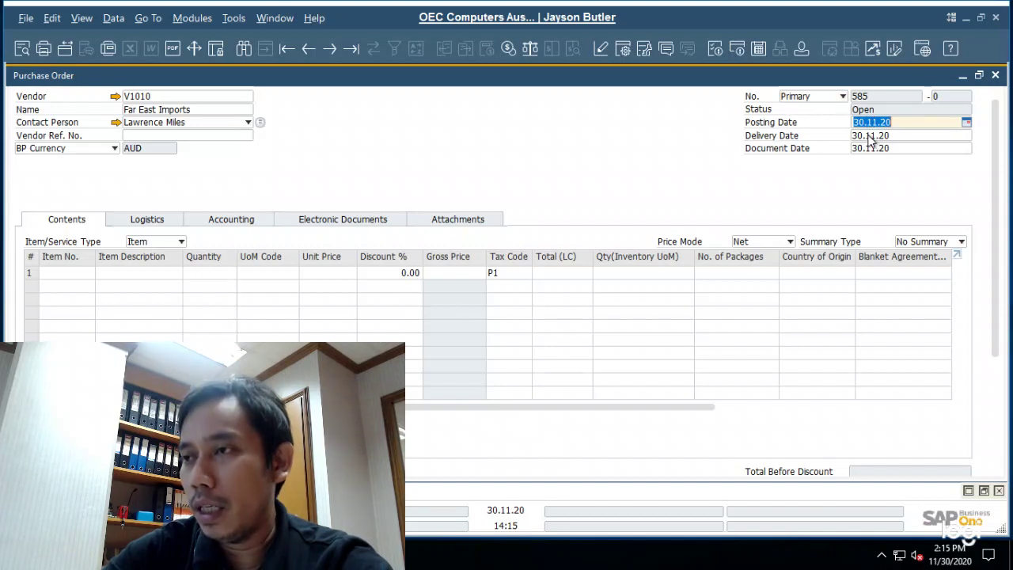
click(870, 136)
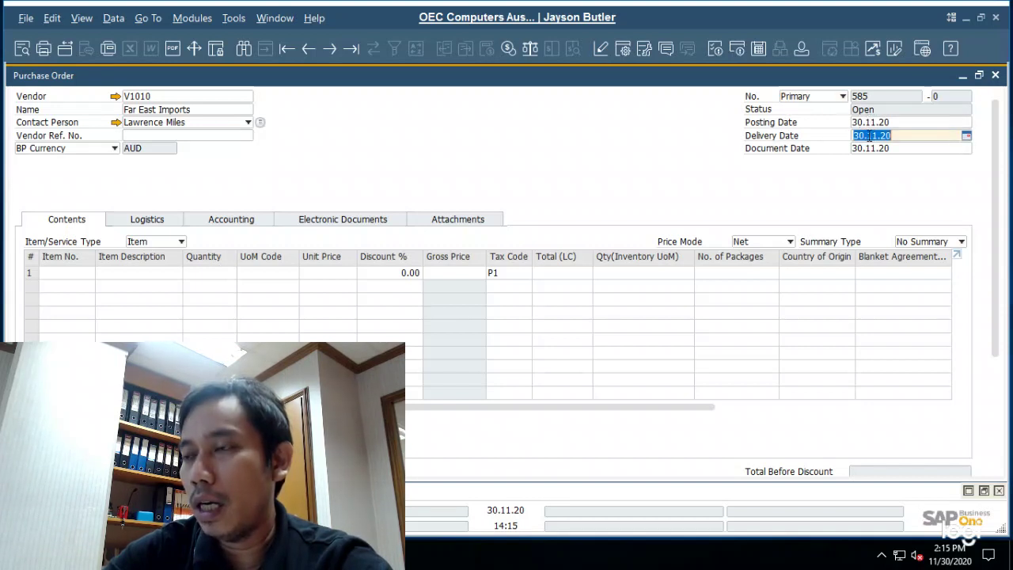
click(967, 137)
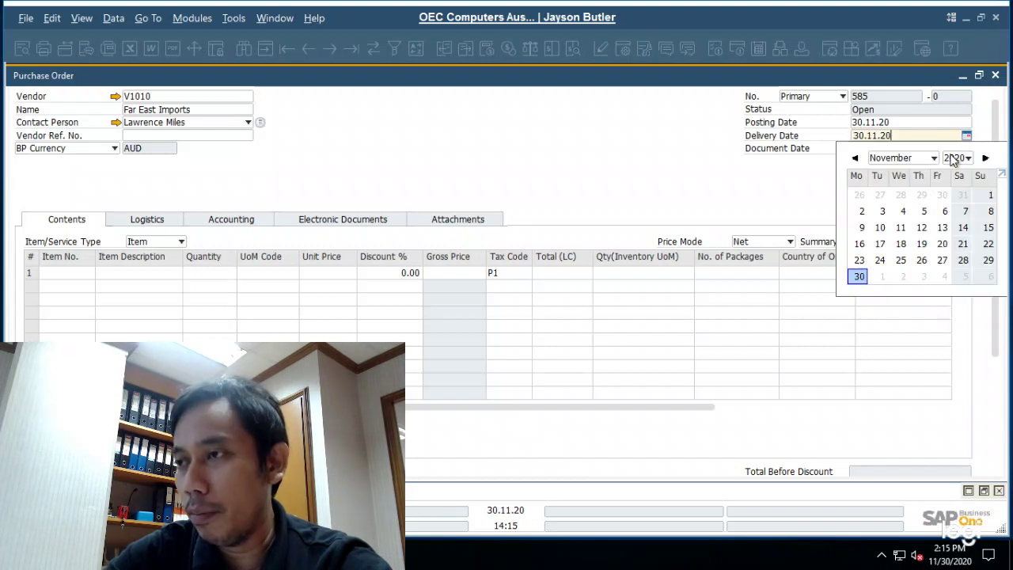
click(985, 159)
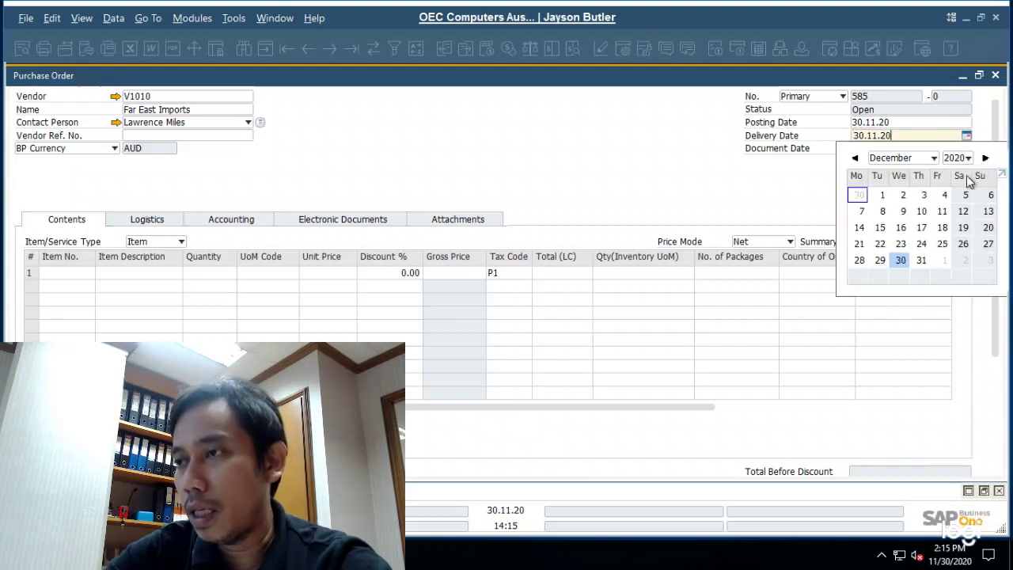
click(902, 228)
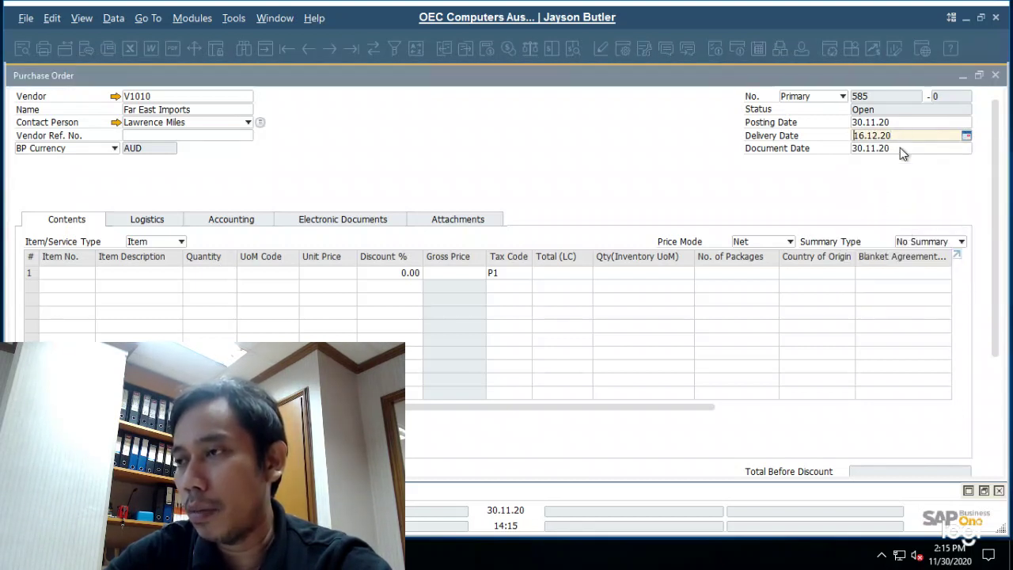
Set the purchase order's document date to 19.11.20.
click(900, 148)
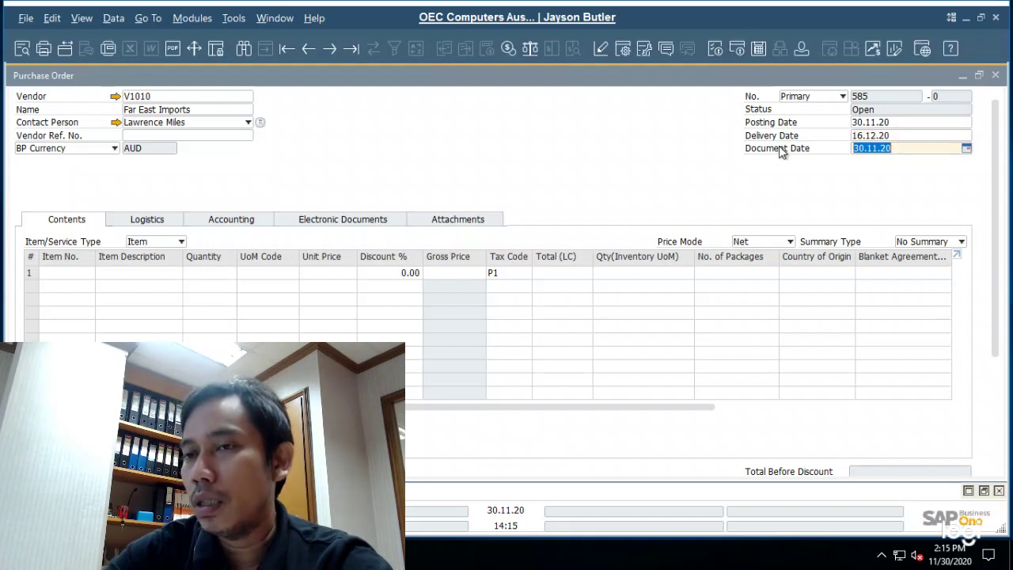
click(966, 149)
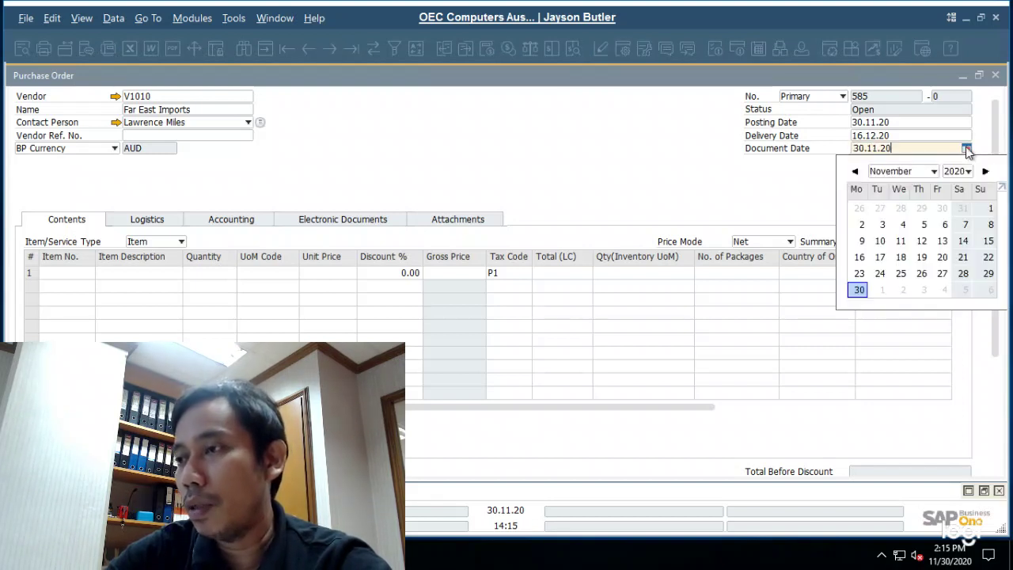
click(922, 258)
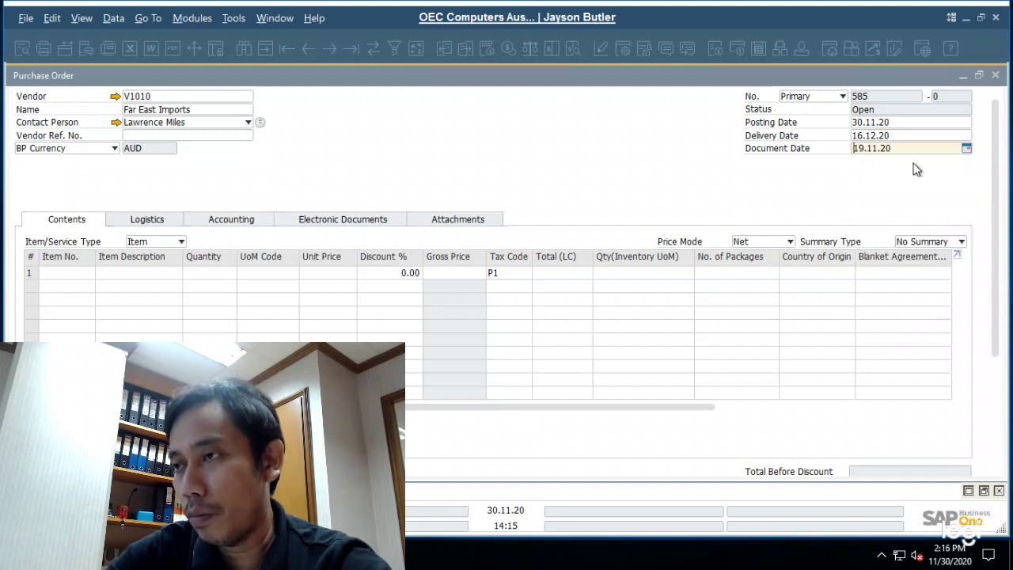
click(905, 136)
click(904, 123)
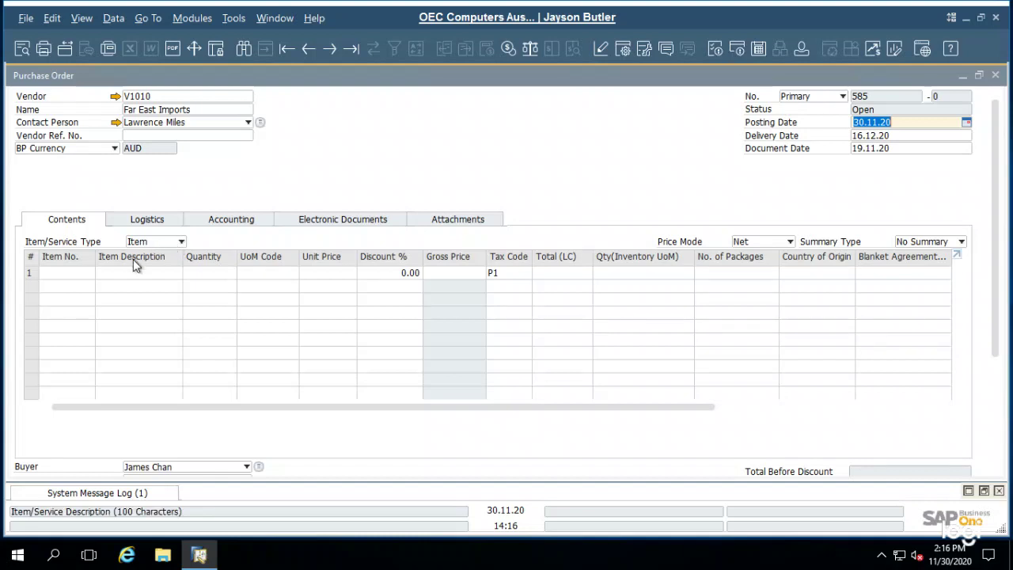
Keep the Item type and add item A00001, J.B. Officeprint 1420, on the first line with a quantity of 6.
click(182, 244)
click(154, 255)
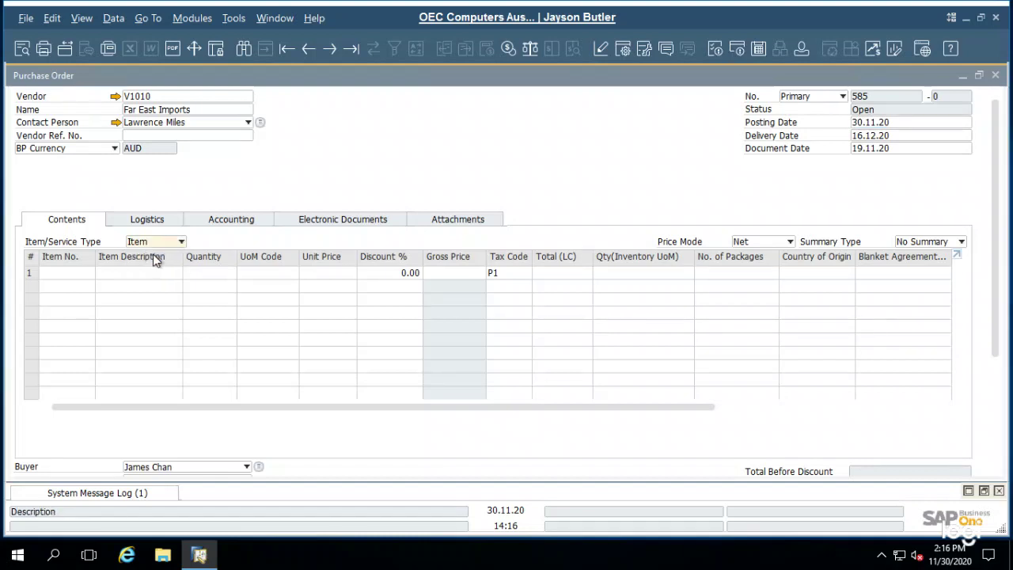
click(71, 271)
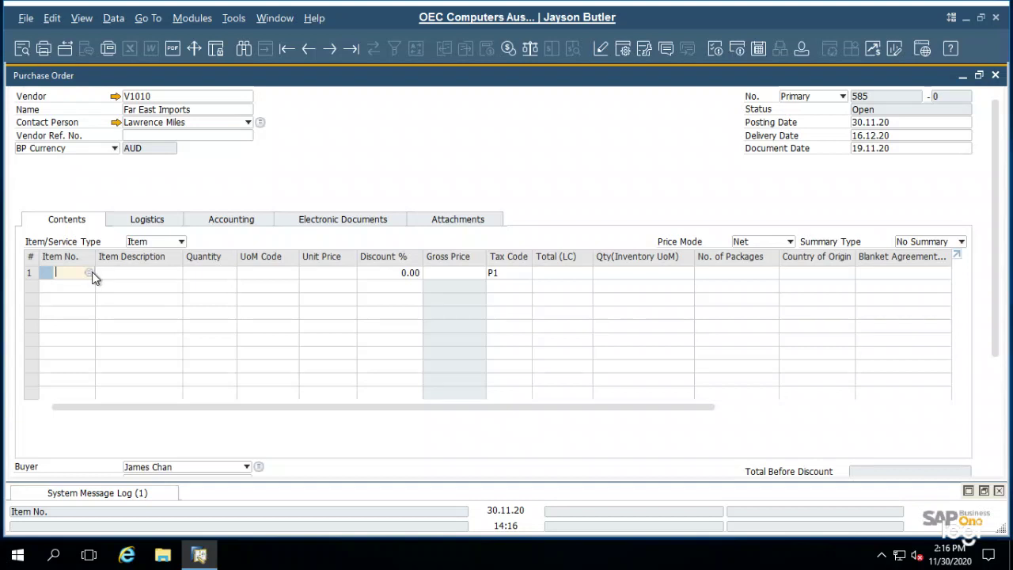
click(89, 273)
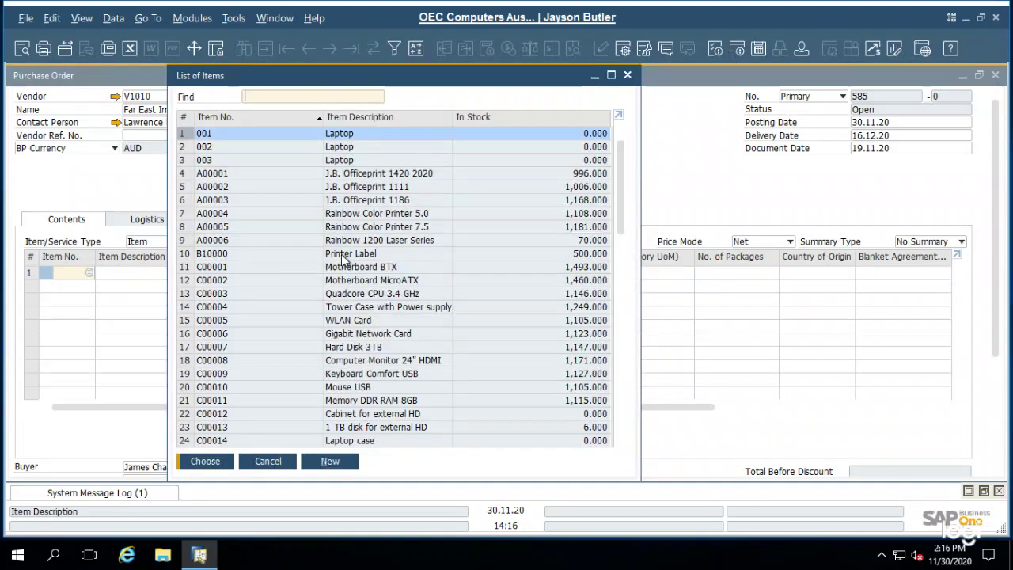
double_click(372, 179)
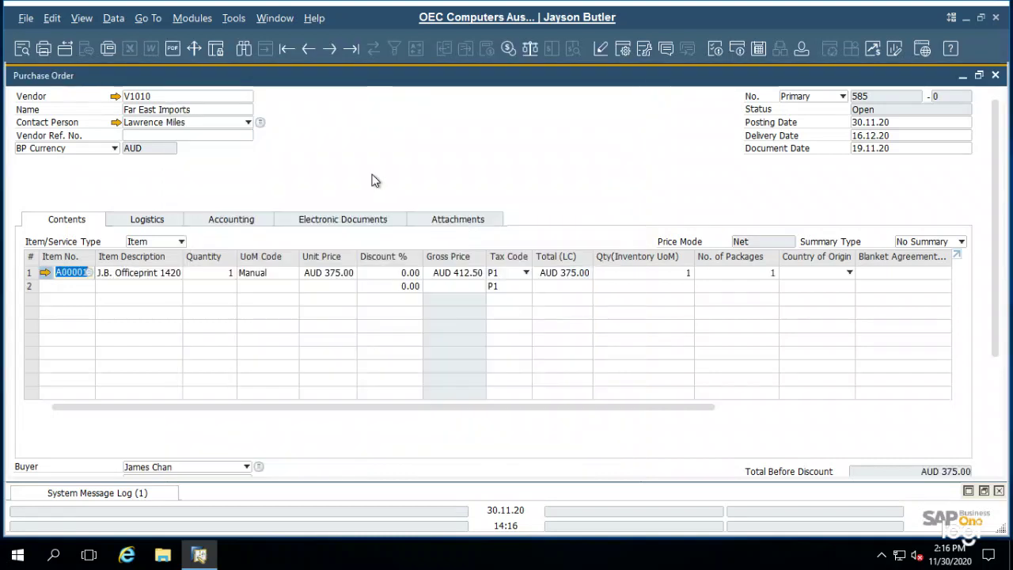
click(207, 273)
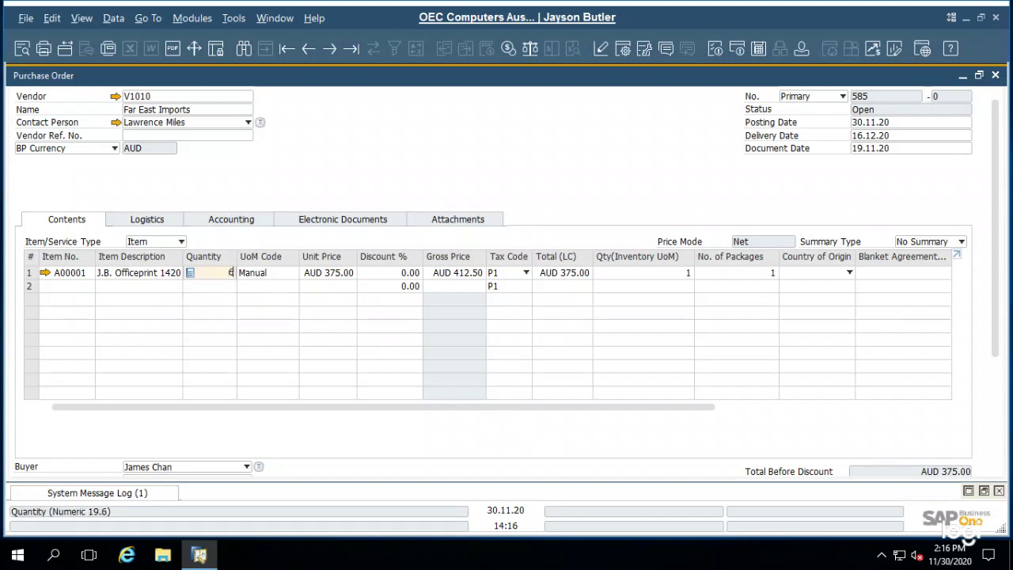
text(6)
key(Tab)
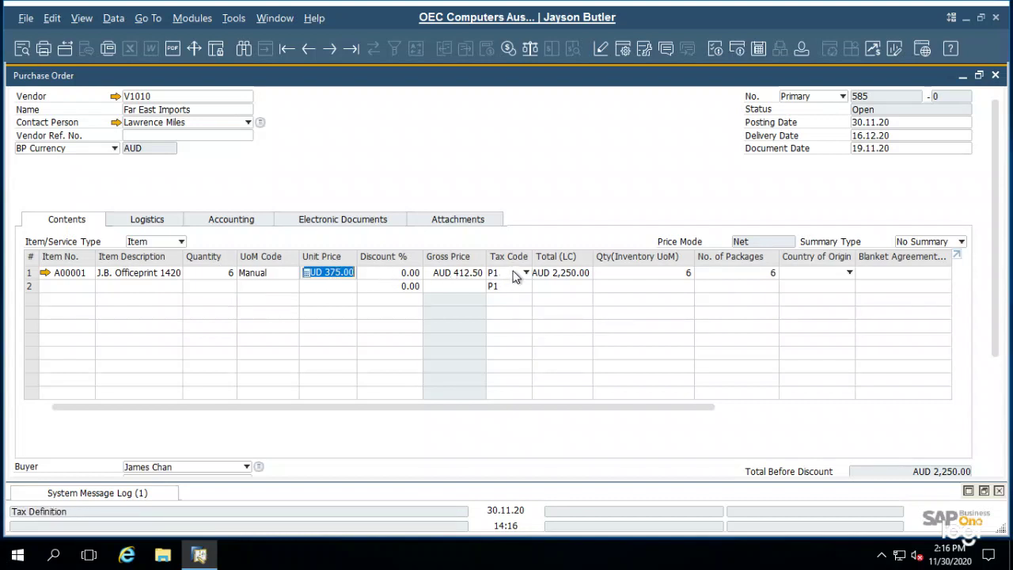
Add item A00002, J.B. Officeprint 1111, on the second line with a quantity of 10.
scroll(1009, 261, down, 3)
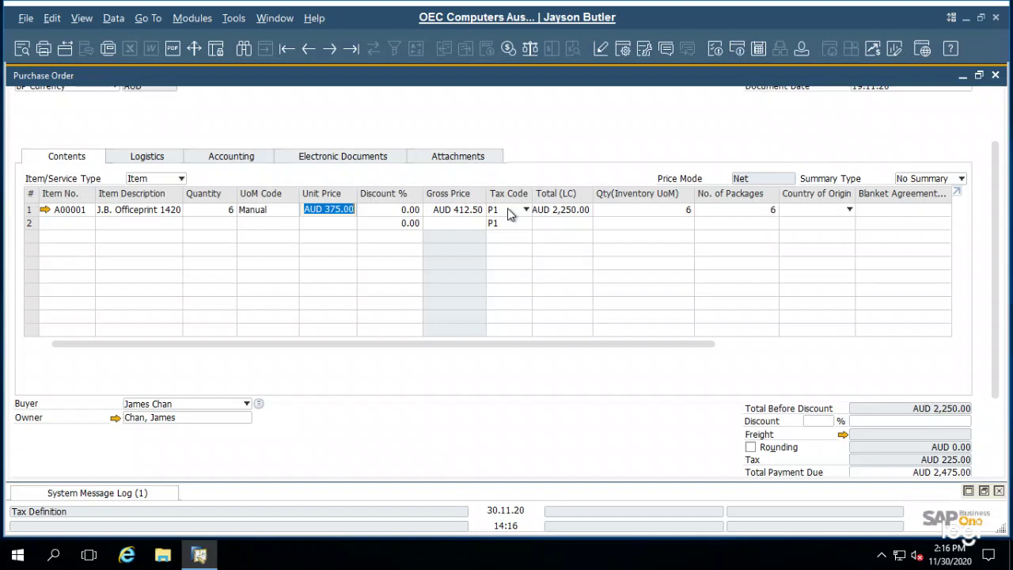
click(72, 227)
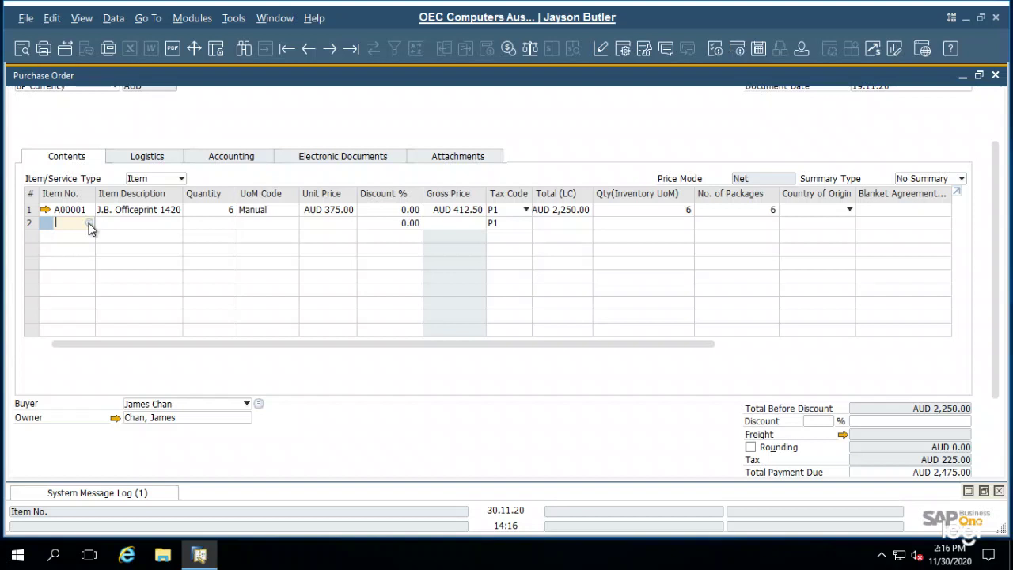
click(88, 223)
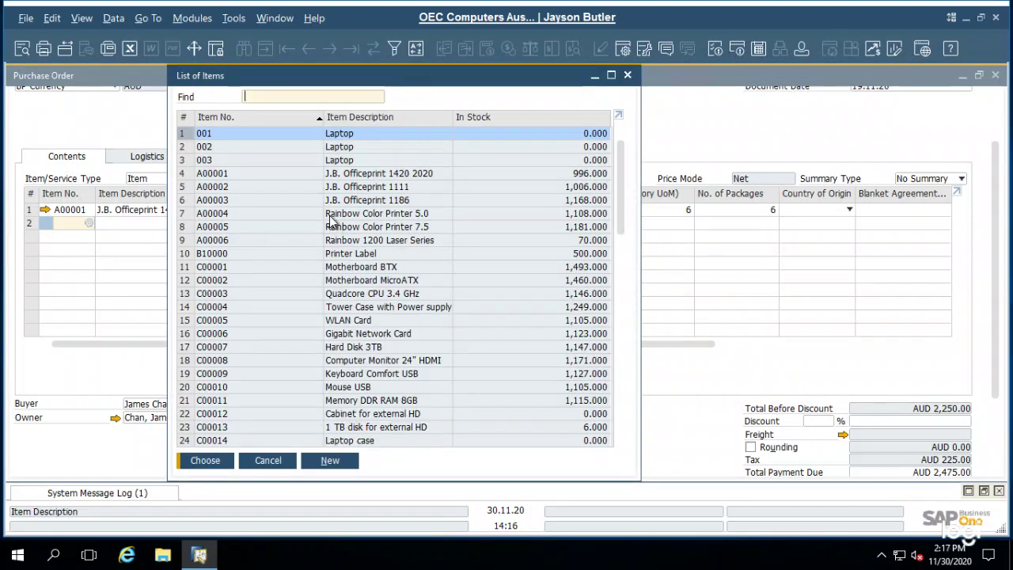
double_click(362, 191)
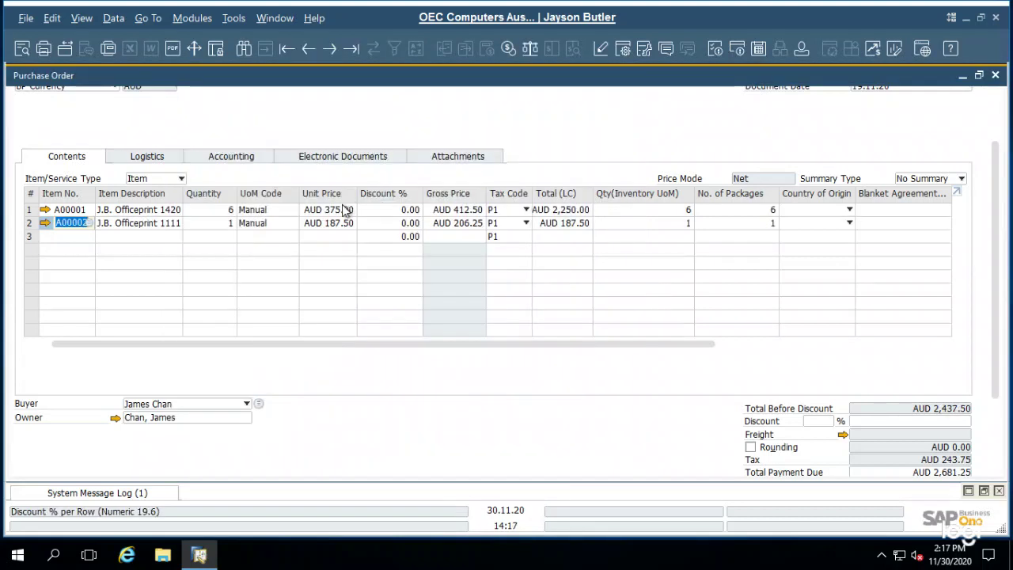
click(215, 225)
text(10)
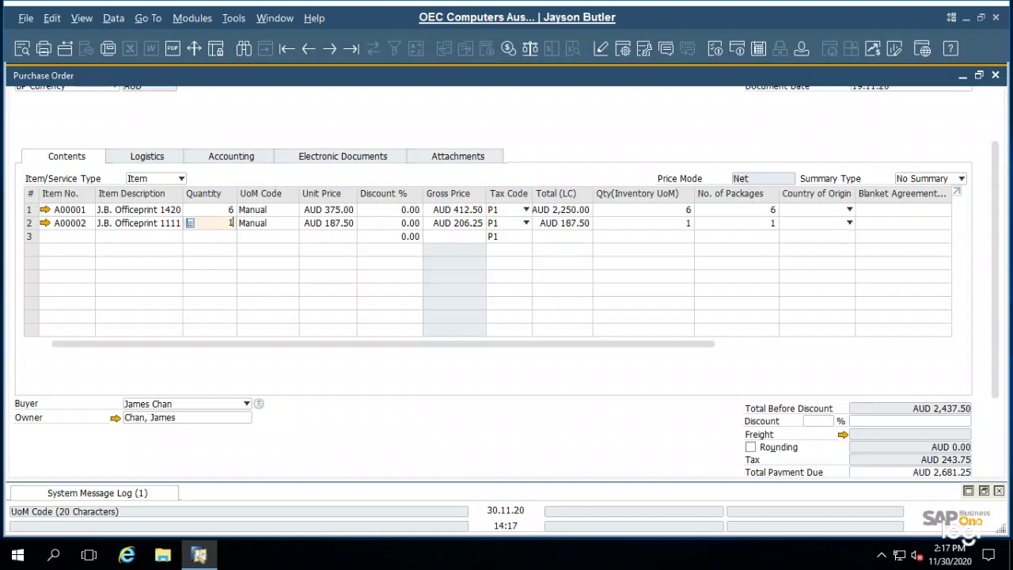
key(Tab)
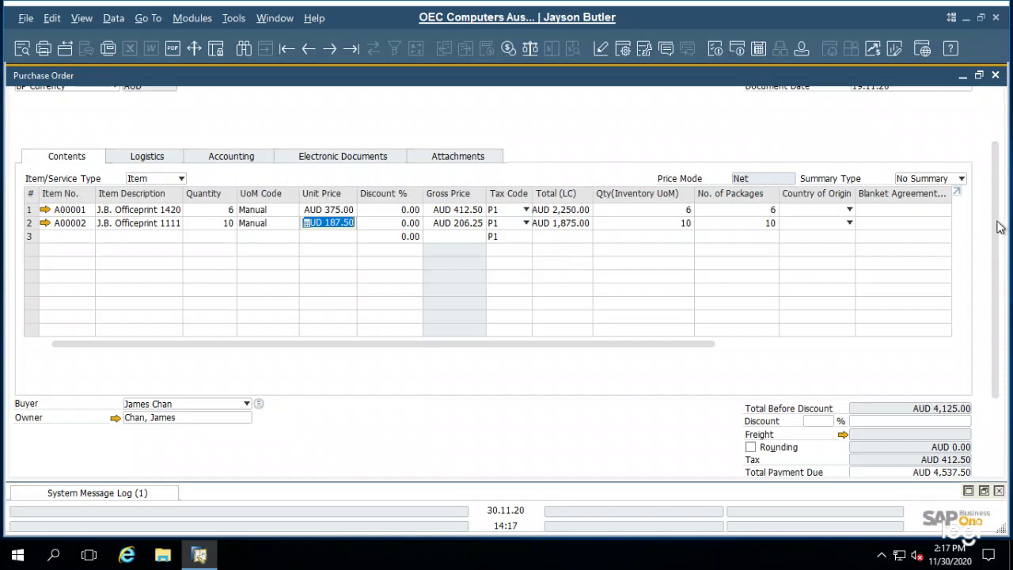
Check the order totals and enter "PO Ini Urgent" in the purchase order's remarks.
scroll(995, 219, up, 1)
scroll(995, 215, down, 3)
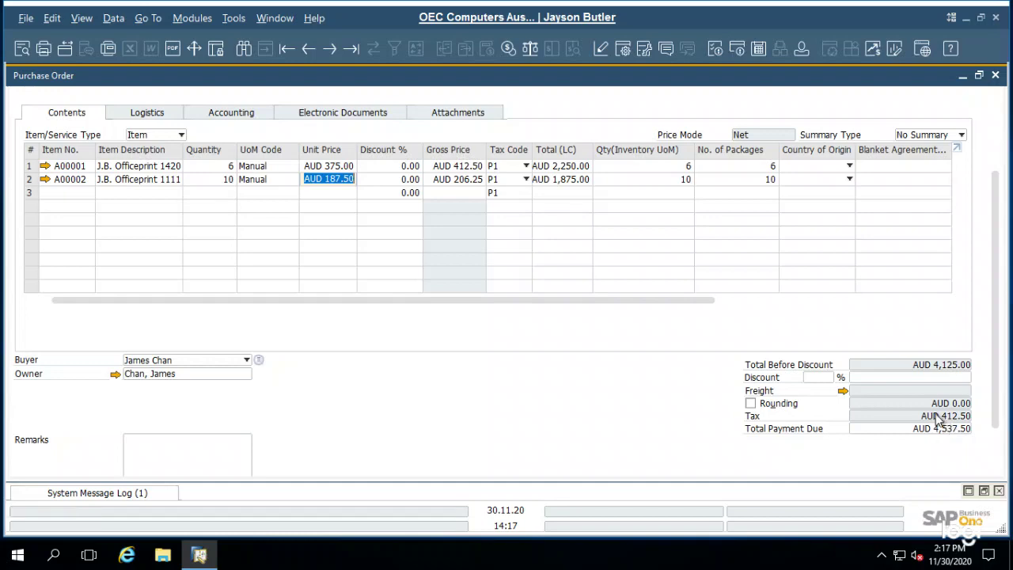
scroll(1001, 295, down, 2)
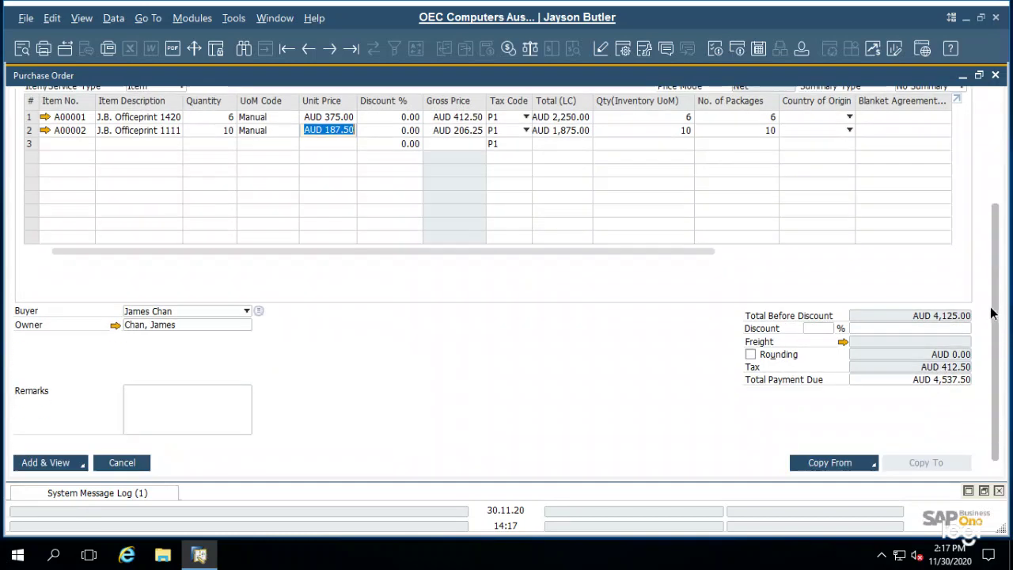
scroll(985, 260, up, 3)
scroll(986, 260, down, 2)
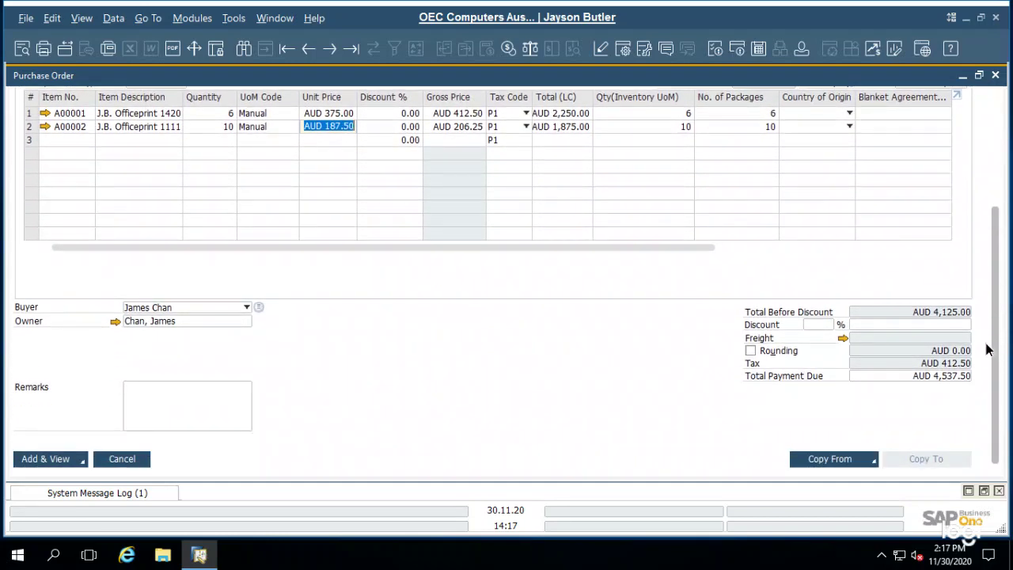
scroll(974, 281, up, 3)
scroll(979, 343, down, 3)
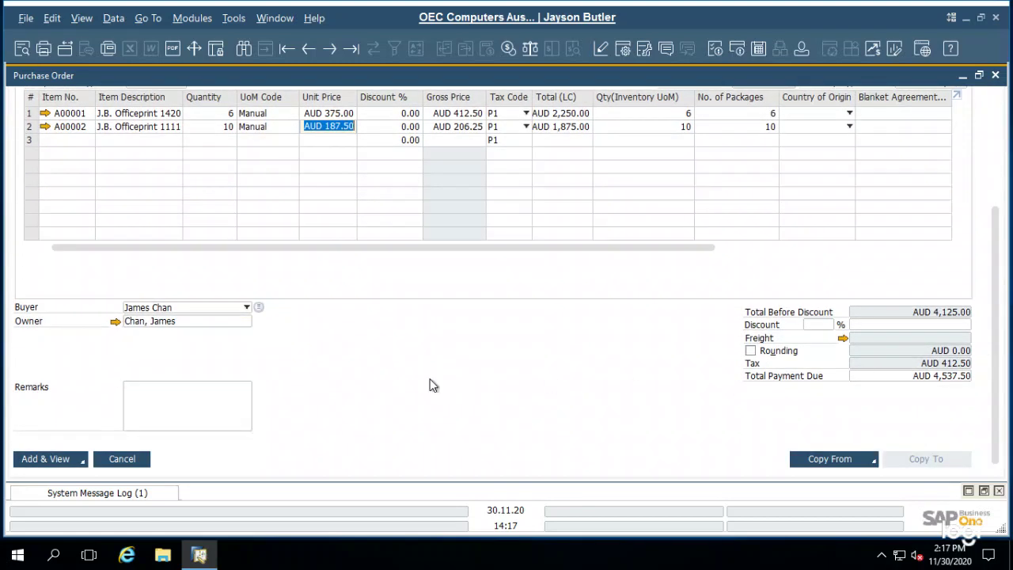
click(146, 391)
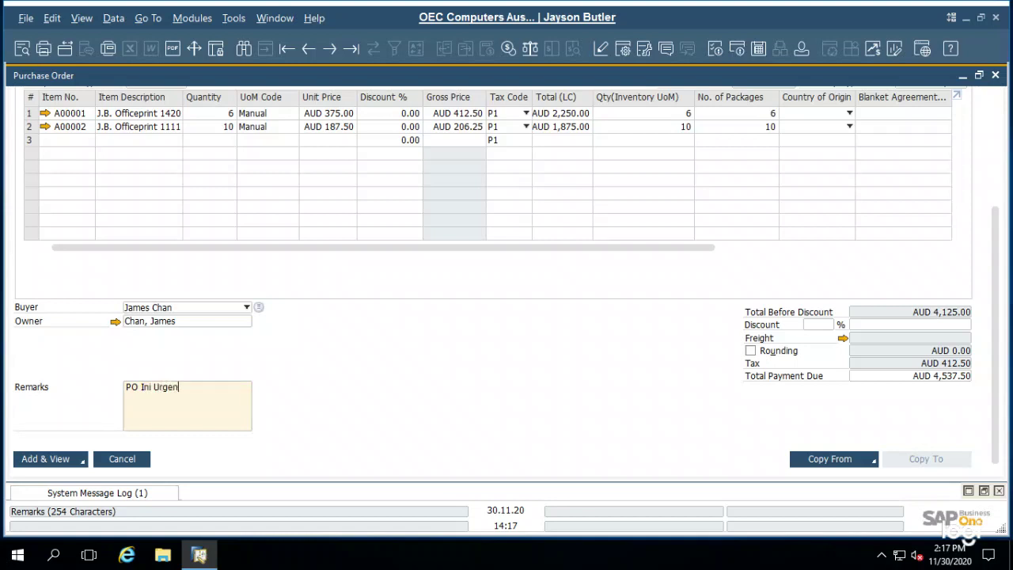
key(Tab)
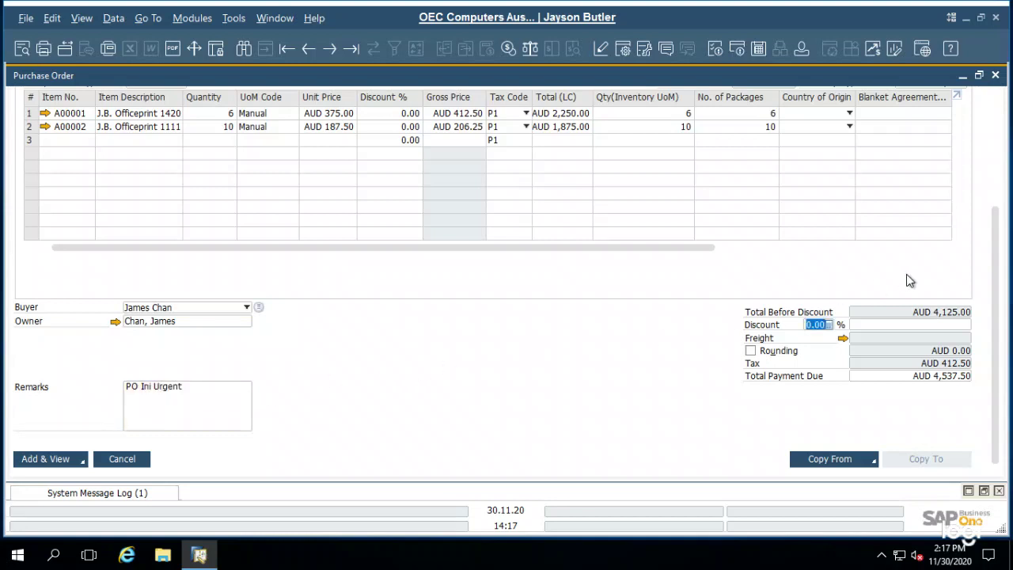
Review the purchase order's logistics details, including the individual components of the Ship To address.
scroll(1001, 263, up, 5)
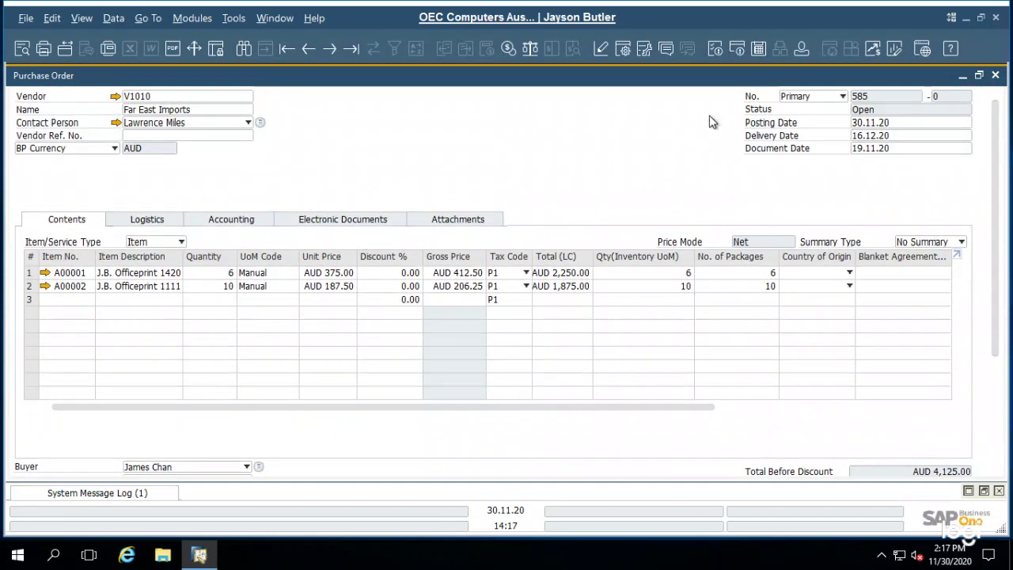
click(146, 223)
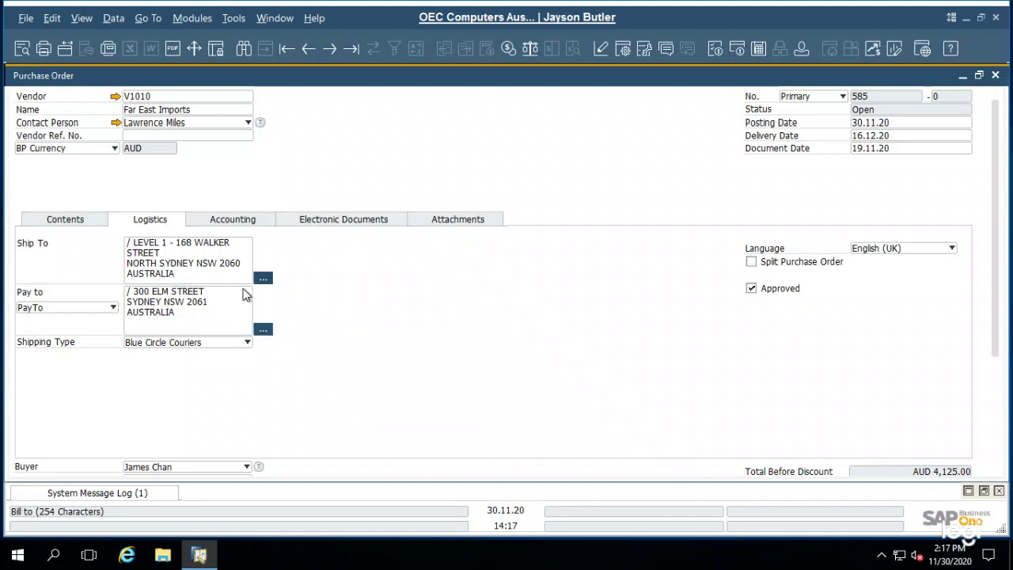
click(263, 279)
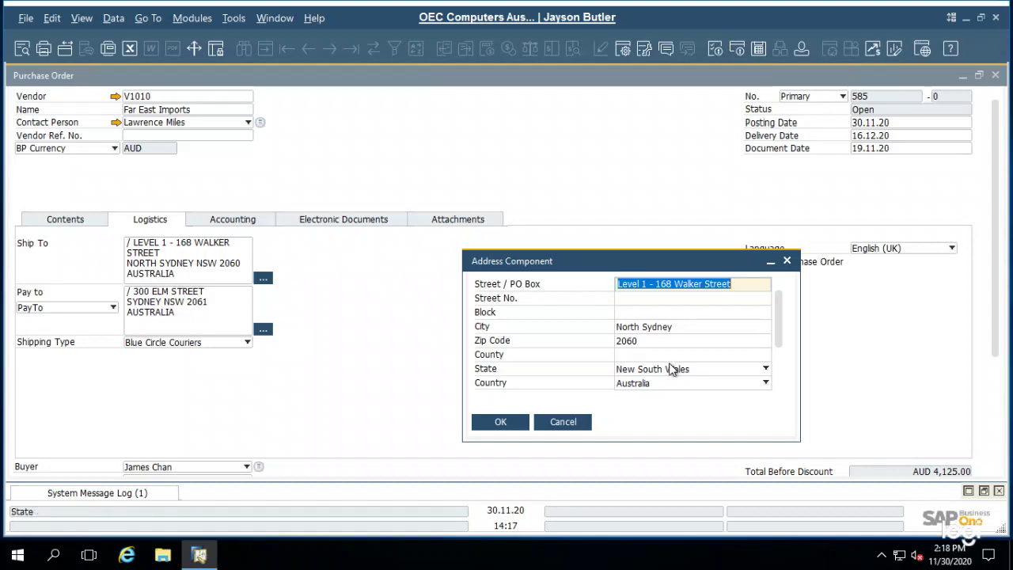
key(Return)
Review the purchase order's accounting details and the available payment terms, keeping 2P10Net30.
click(231, 221)
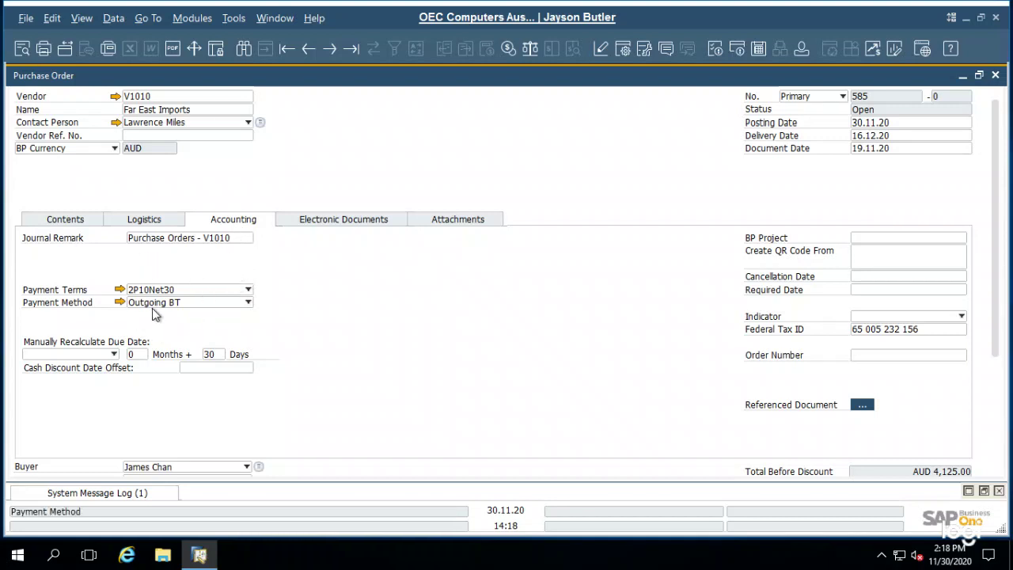
click(248, 295)
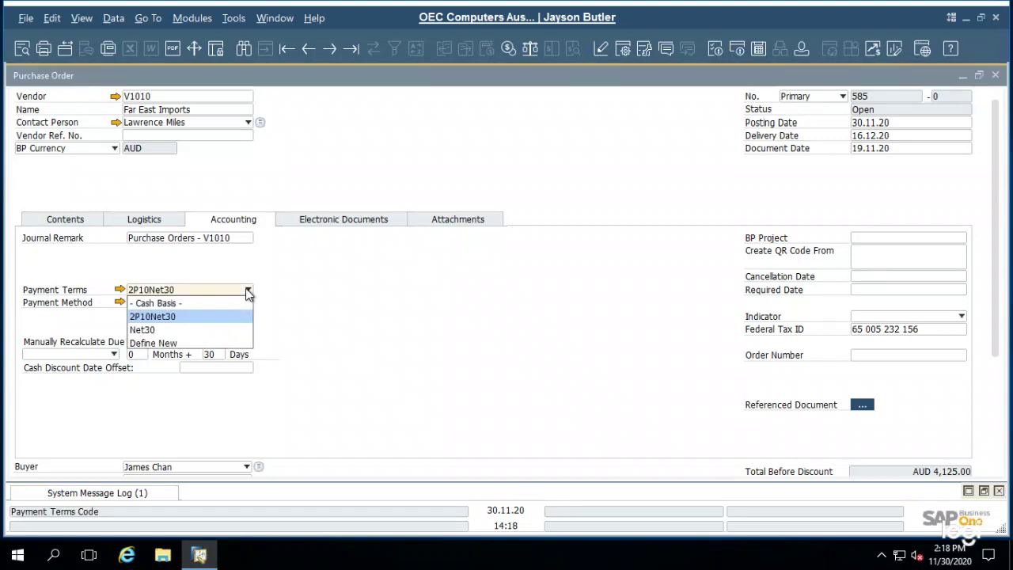
click(248, 291)
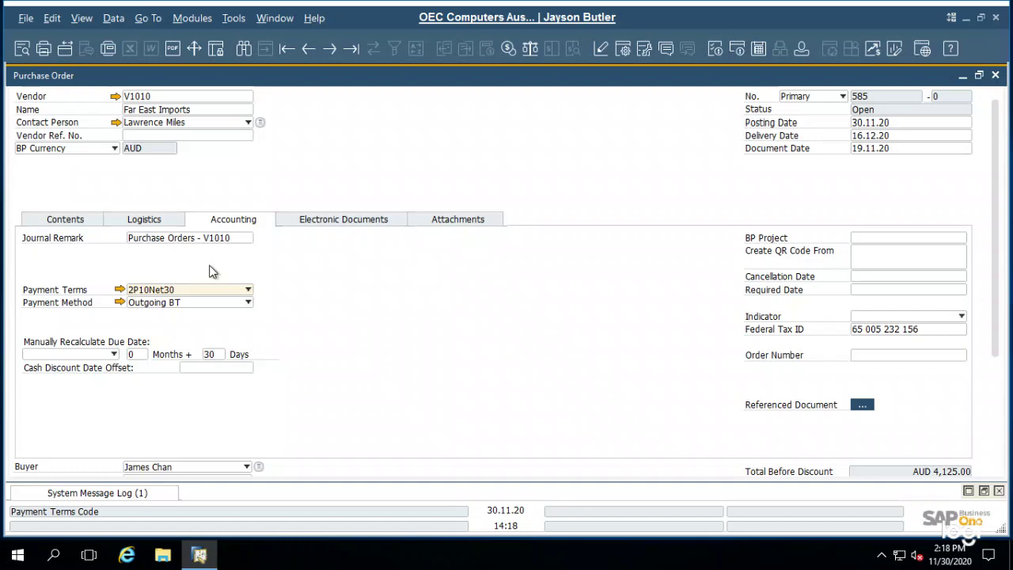
Return to the order's contents and save the purchase order with the Add & View option.
click(68, 221)
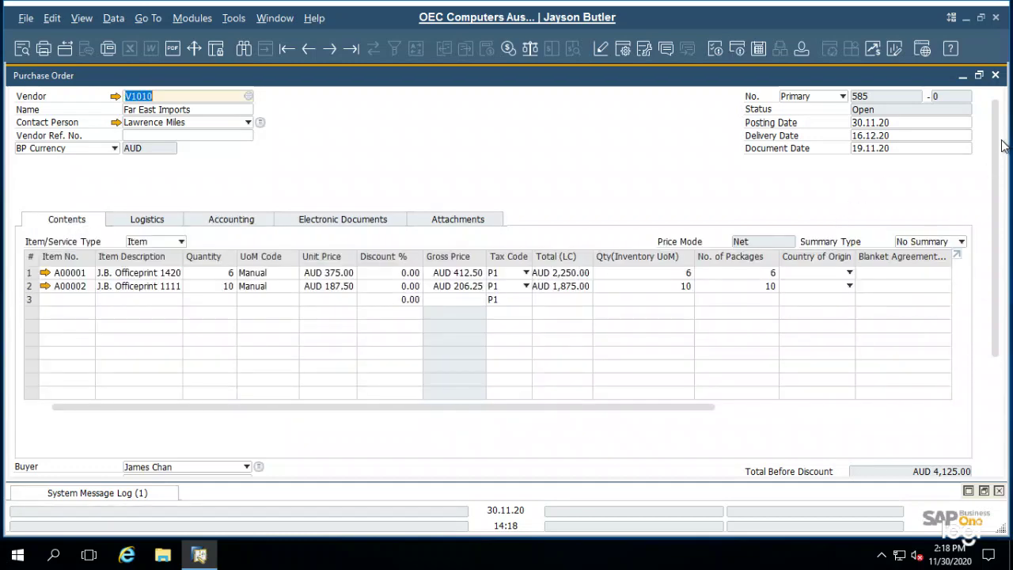
scroll(999, 151, down, 5)
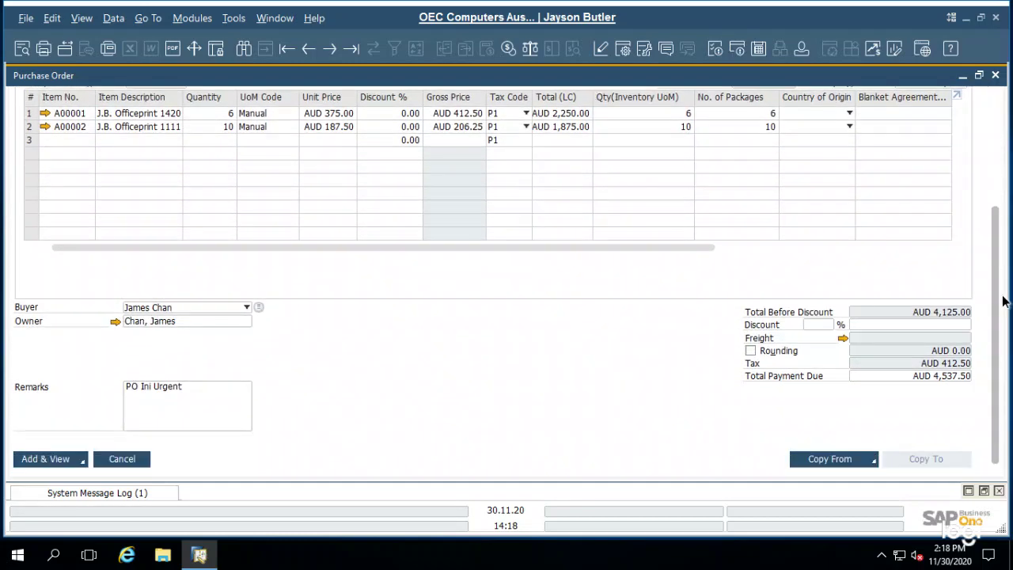
click(84, 462)
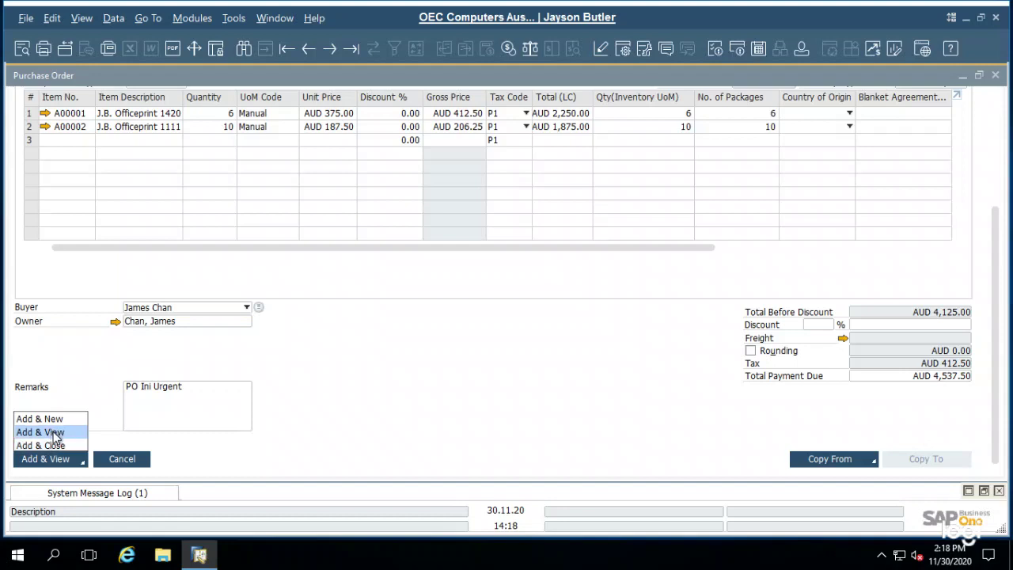
click(54, 433)
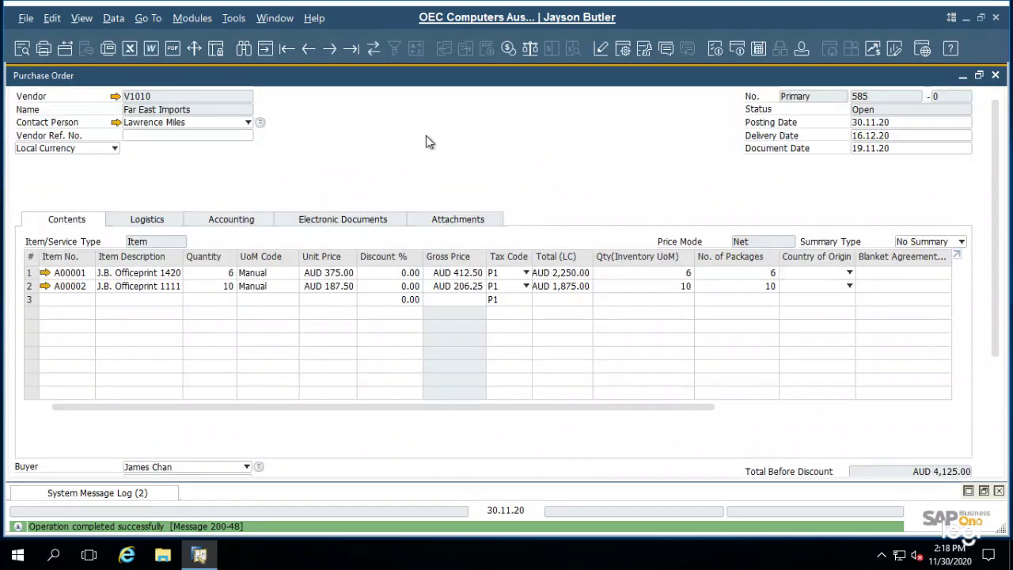
Examine the preview layouts available for the saved purchase order, and close the layout selection without choosing one.
click(26, 20)
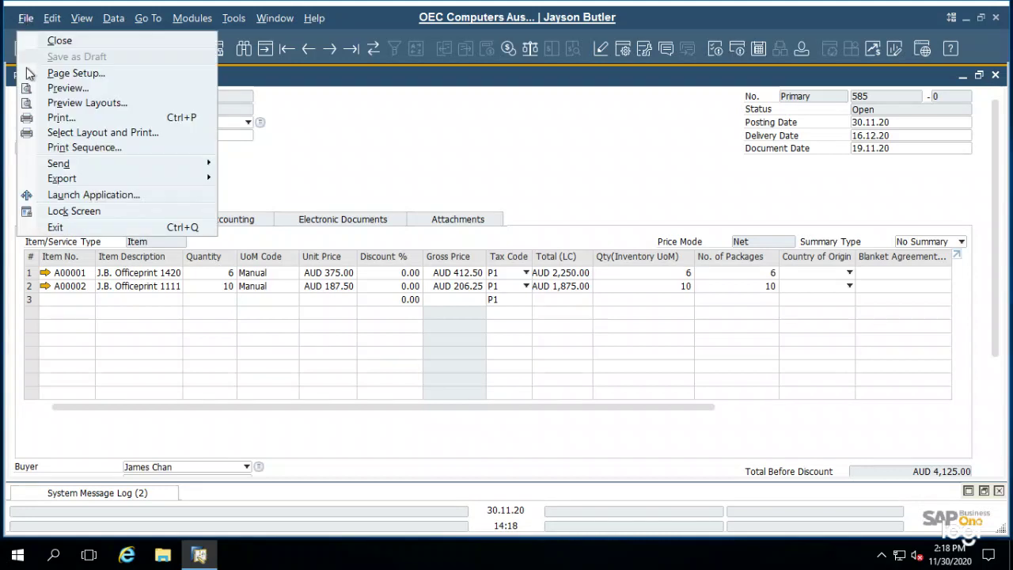
click(73, 103)
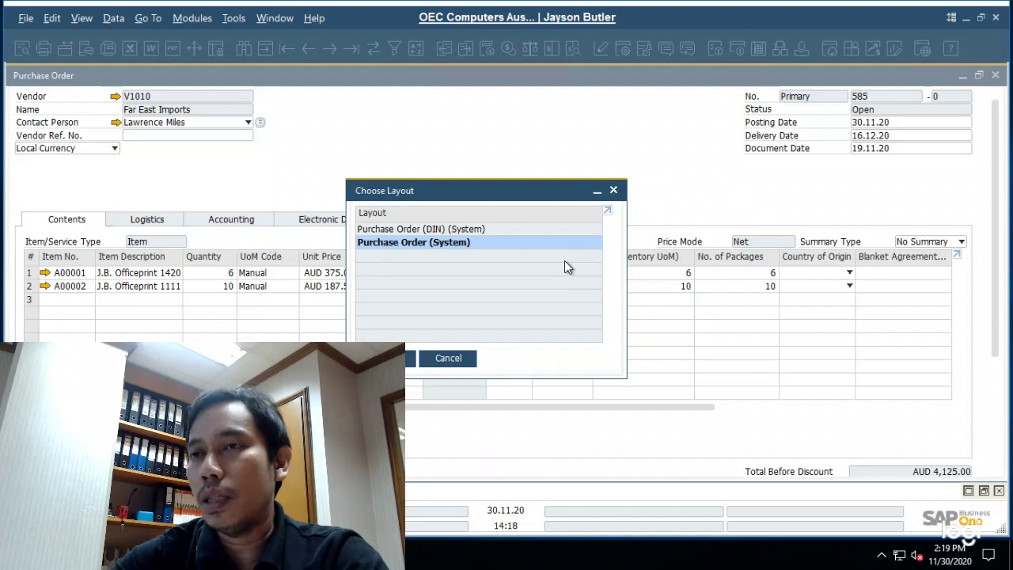
click(446, 358)
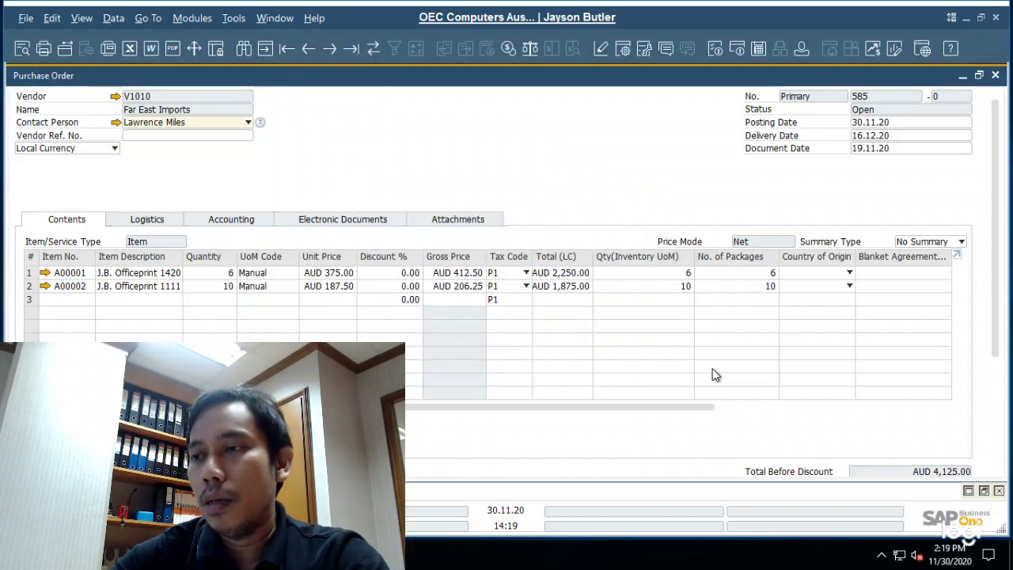
Minimize the purchase order and collapse the Purchasing - A/P module to return to the module list.
click(963, 76)
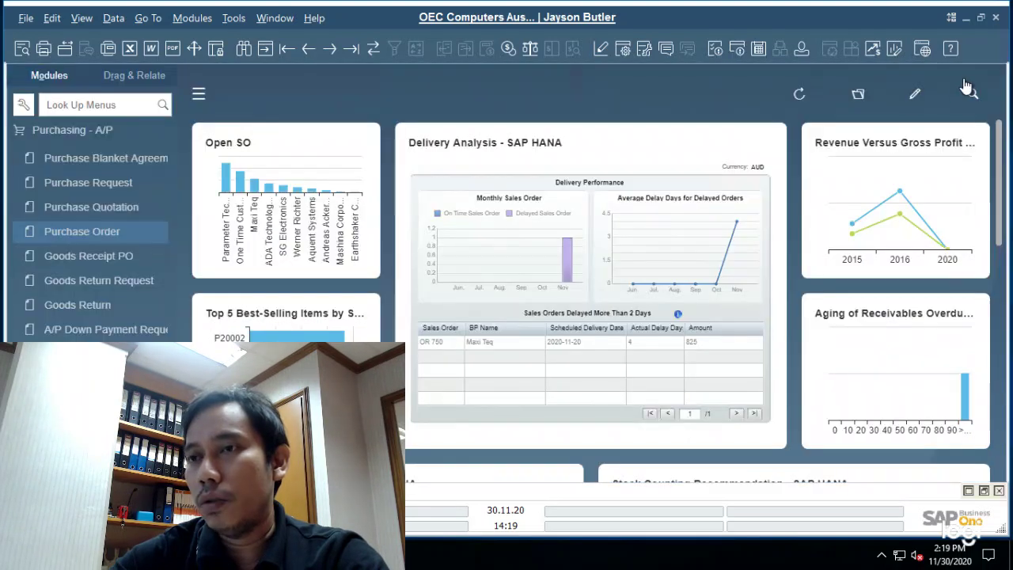
click(66, 131)
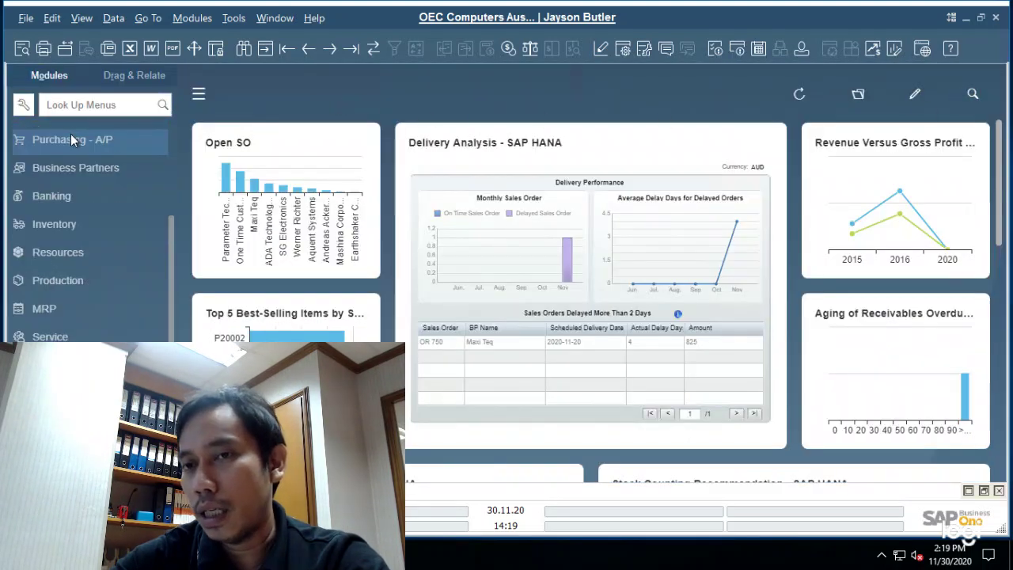